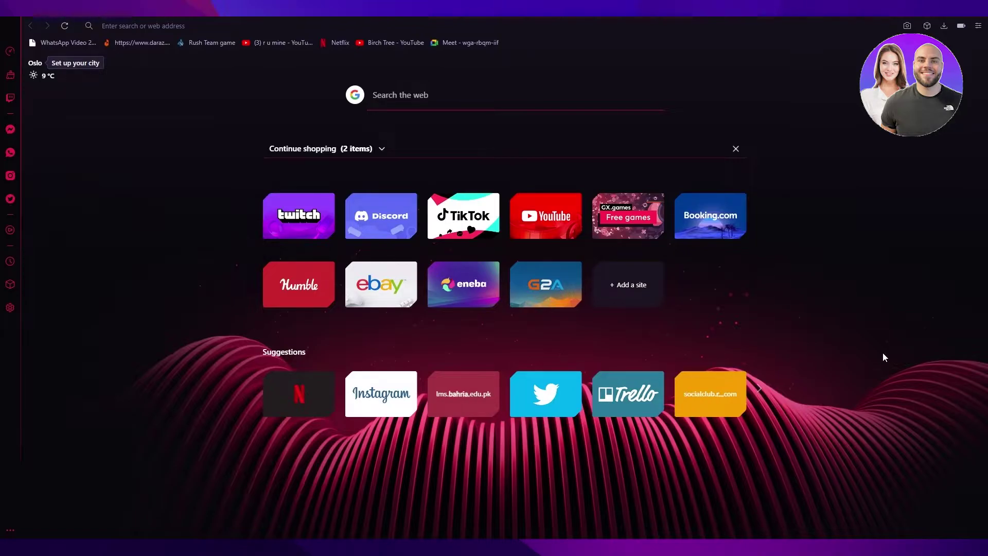
Rerun the recent Google search for 'roblox' and open the official Roblox home page
click(490, 21)
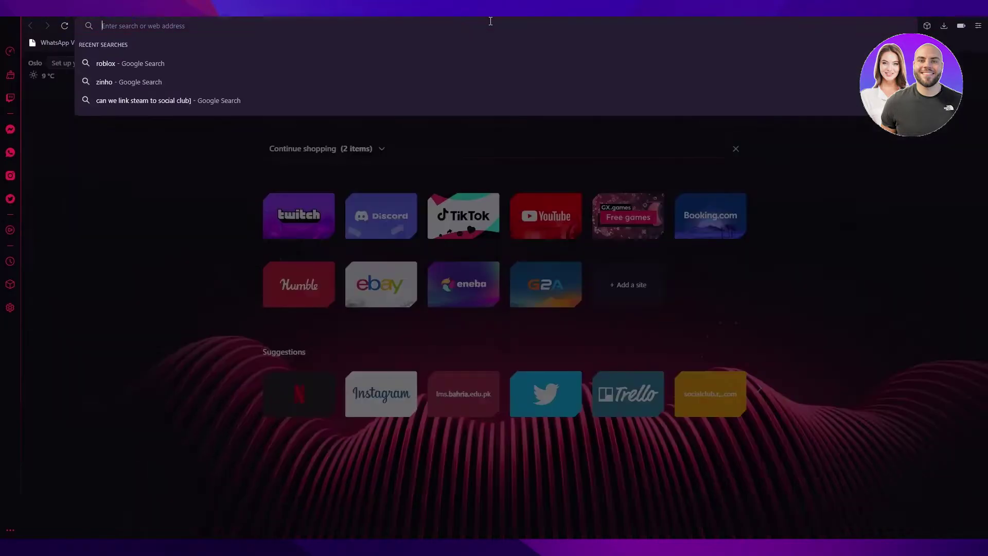
click(392, 64)
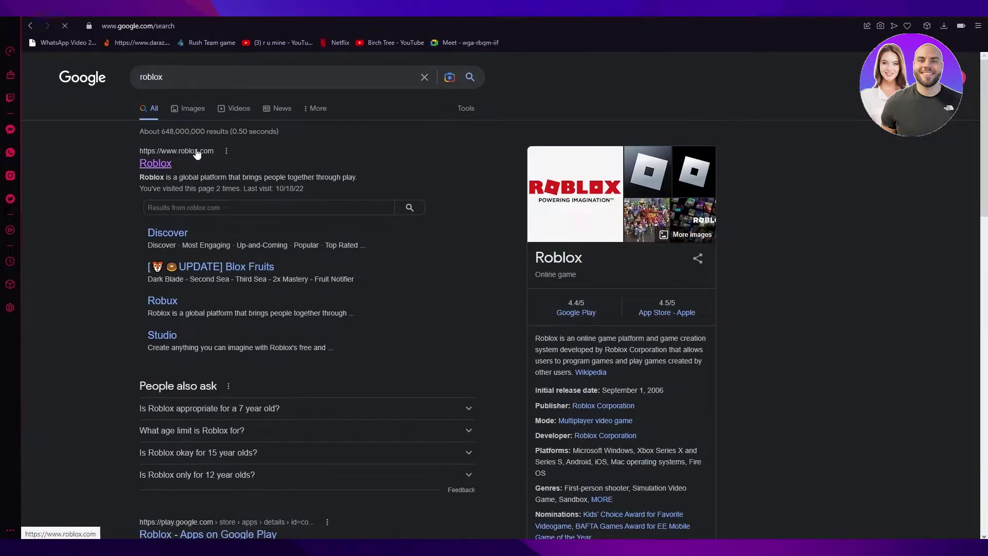
click(154, 164)
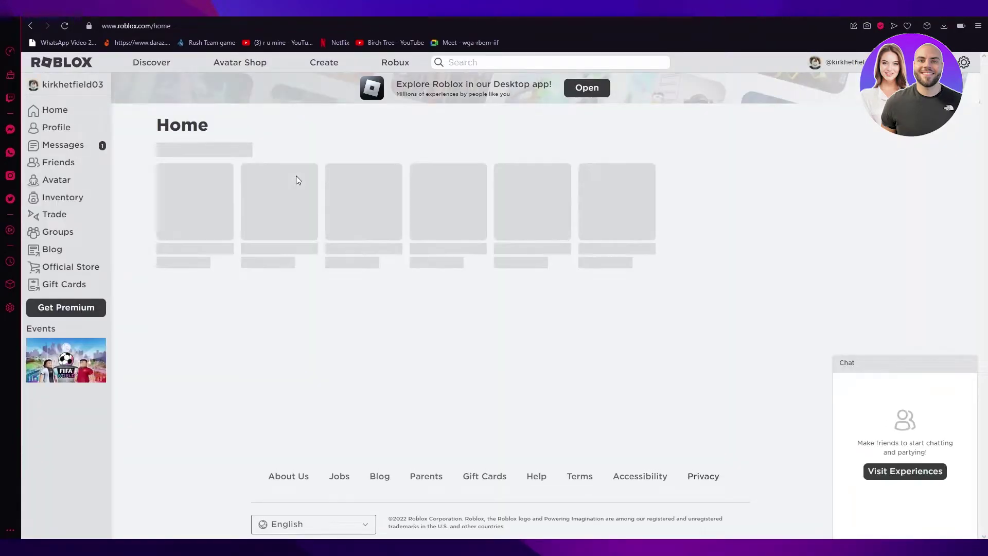
Open the Roblox help center from the settings gear menu
click(967, 64)
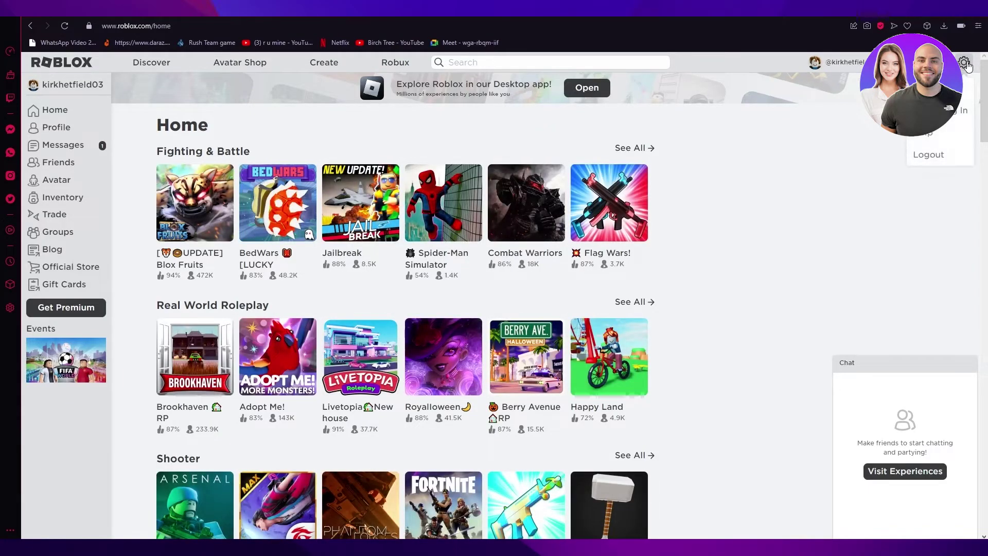
click(940, 147)
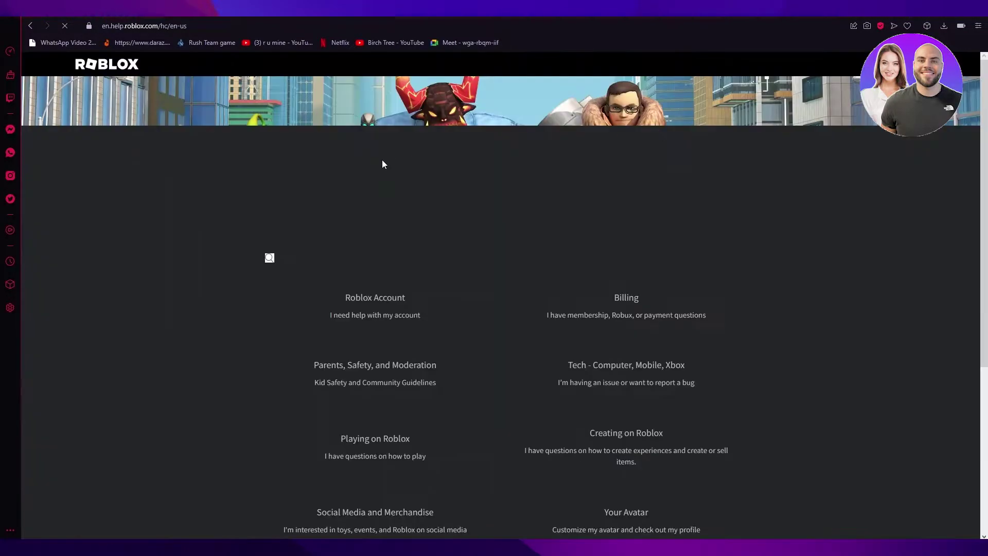
scroll(770, 453, down, 3)
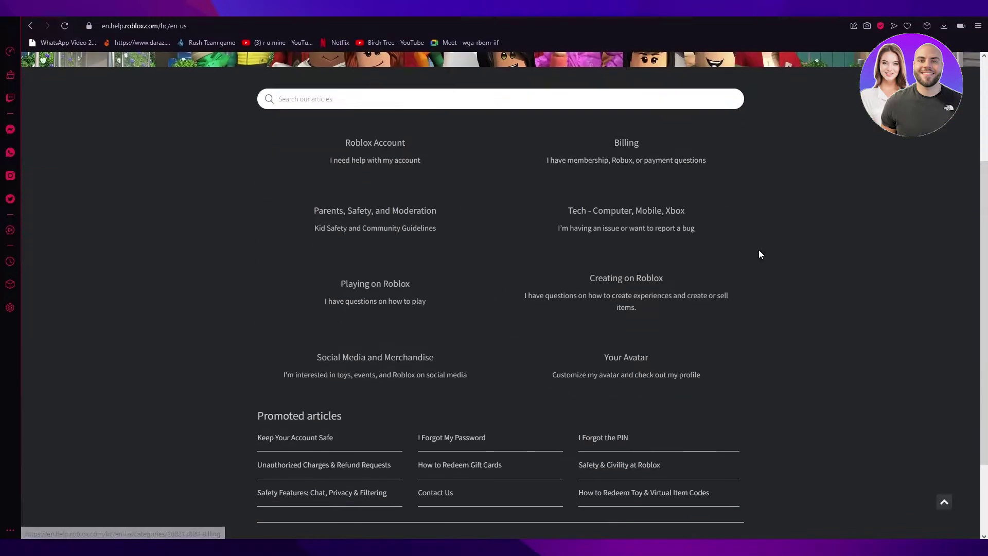
scroll(503, 164, up, 3)
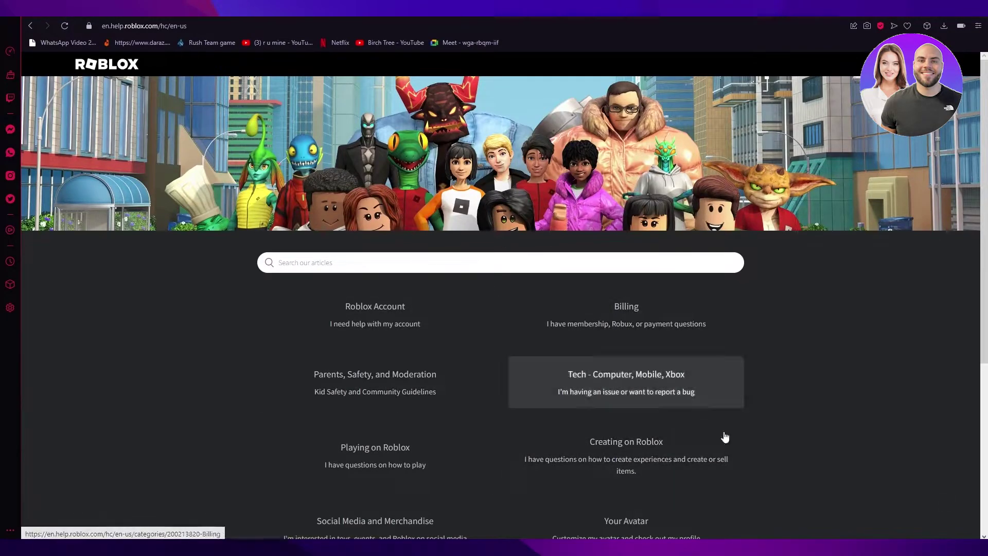
Go through Roblox Account to the Verify Email article and follow its 'Contact support here' link
click(458, 308)
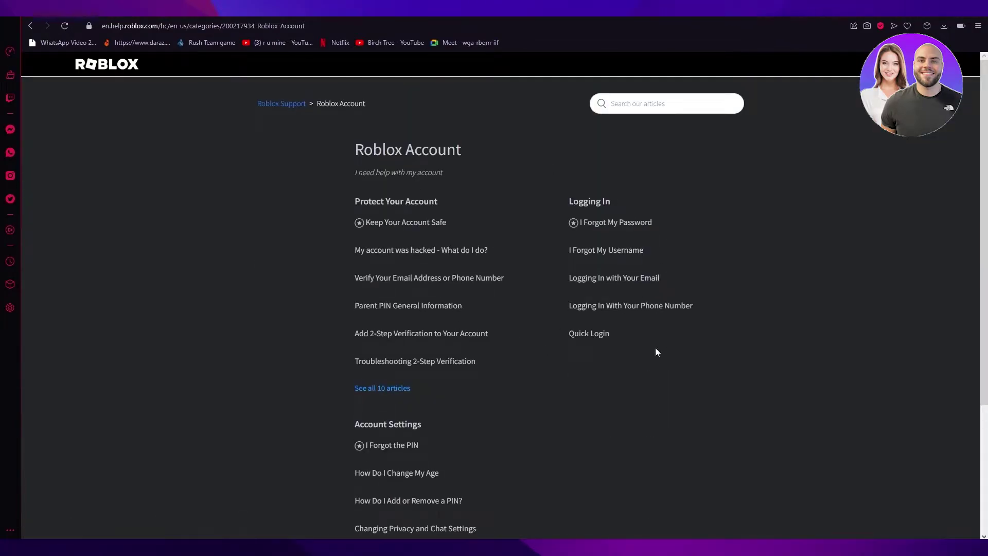
click(400, 278)
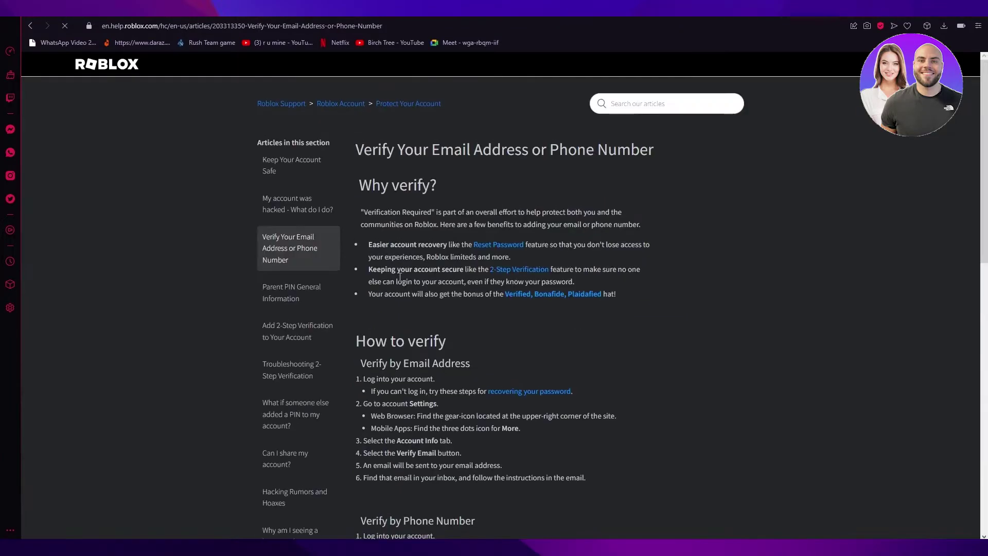
scroll(400, 277, down, 5)
scroll(577, 388, down, 5)
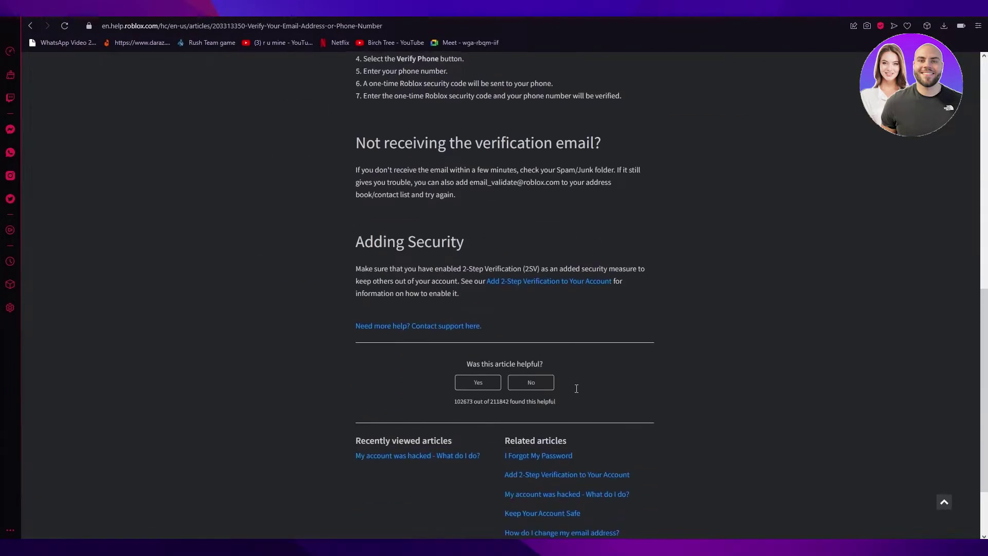
scroll(576, 389, down, 2)
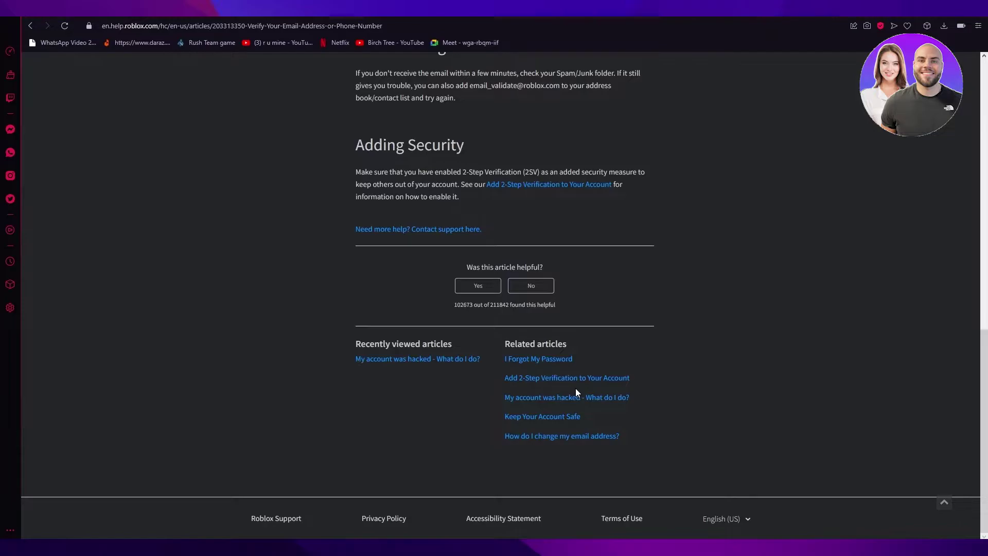
scroll(482, 206, up, 5)
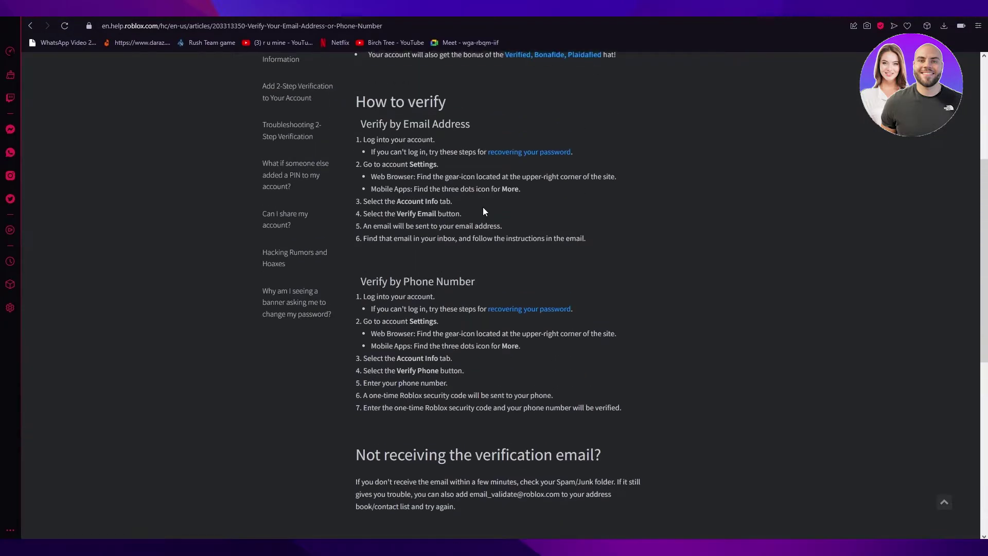
scroll(483, 207, down, 5)
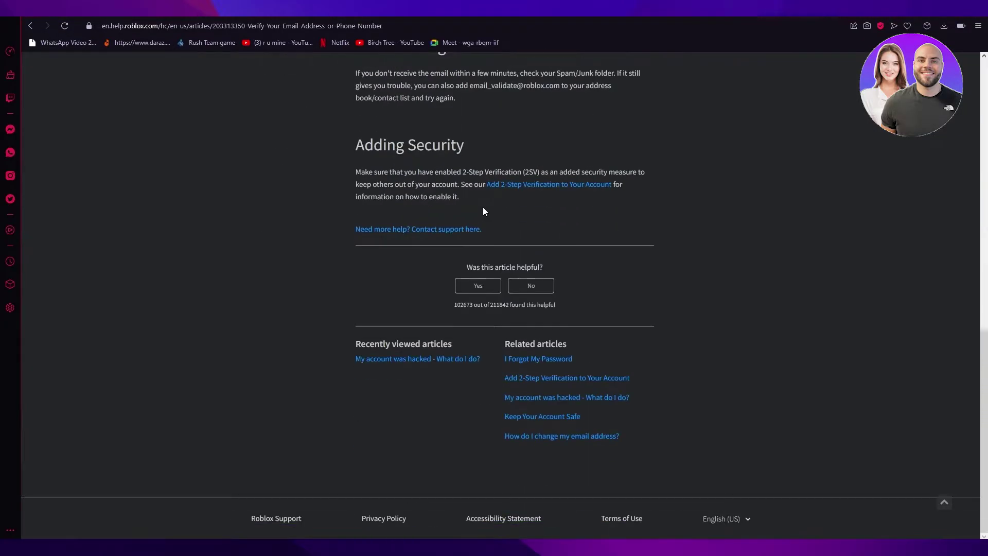
click(384, 230)
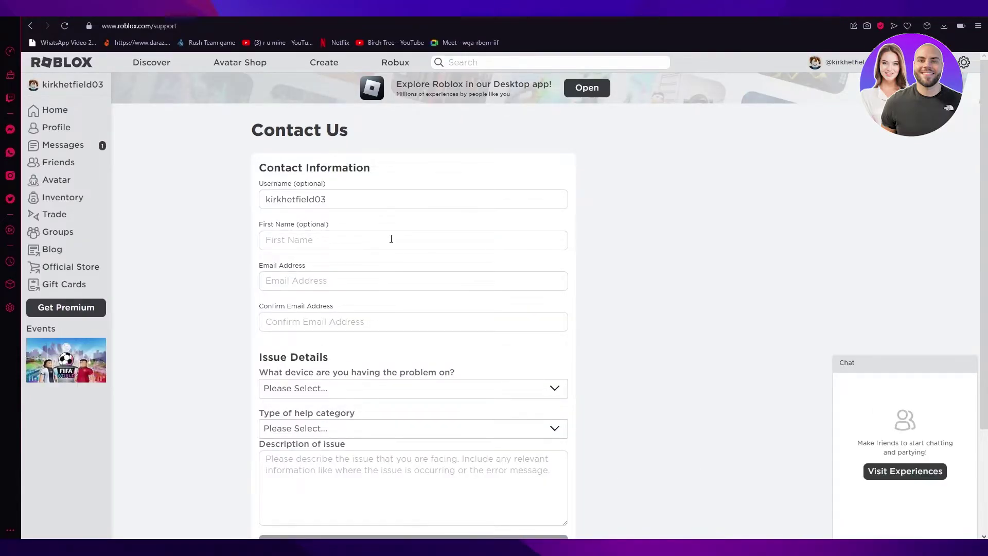
Enter 'john' as the first name and fill the email fields from the saved email suggestion
click(391, 239)
text(jo)
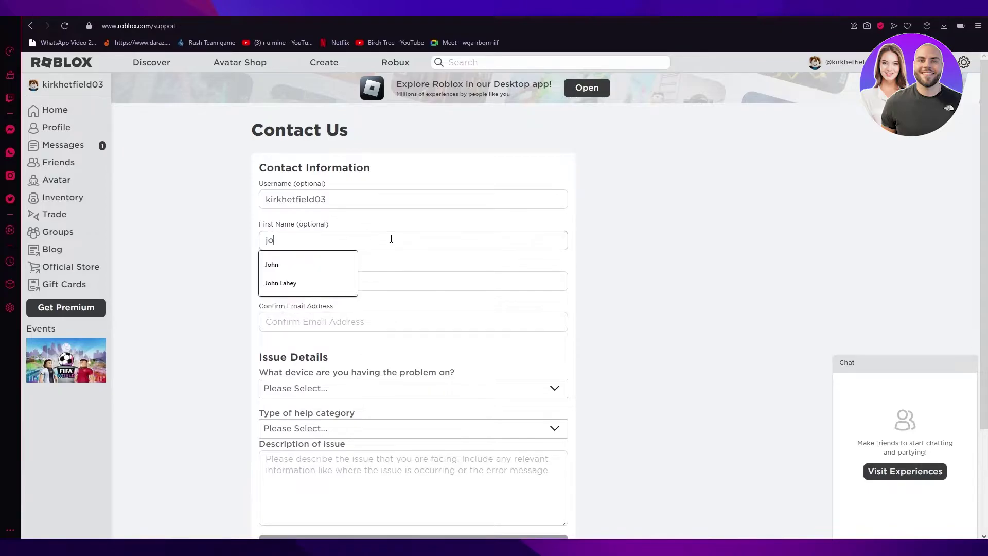
text(hn)
click(442, 280)
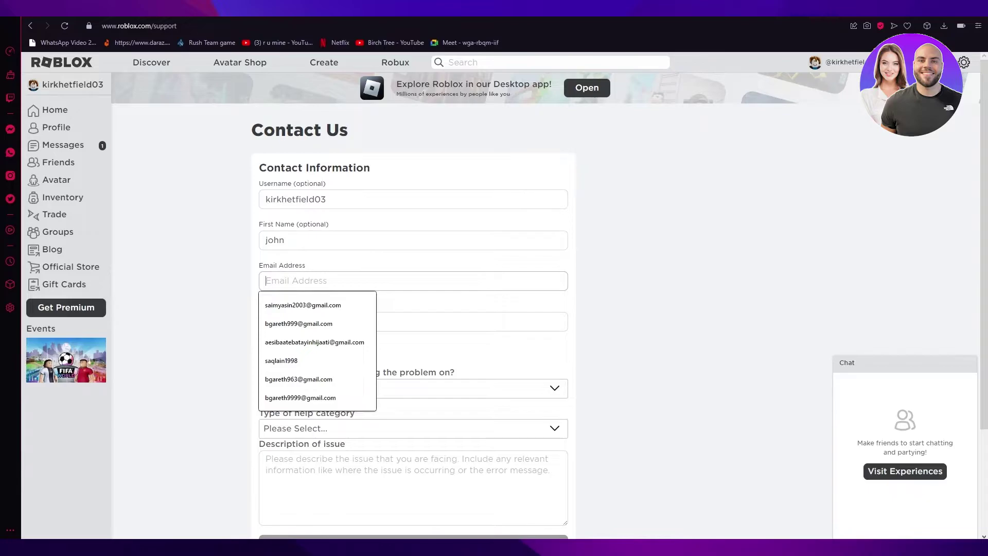
click(335, 307)
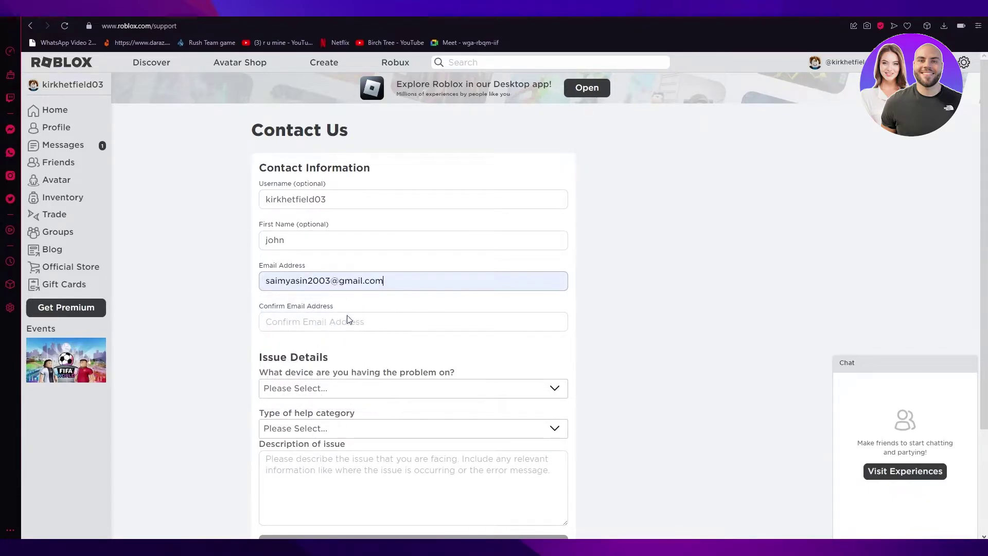
click(359, 322)
Complete the confirmation email with the saved address and set the device to PC
click(308, 345)
scroll(360, 335, down, 1)
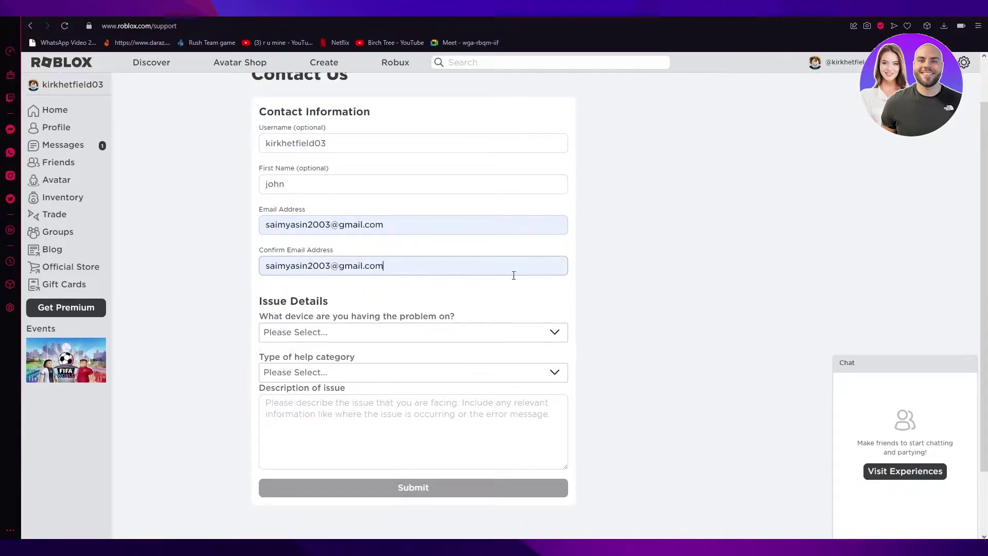
click(417, 335)
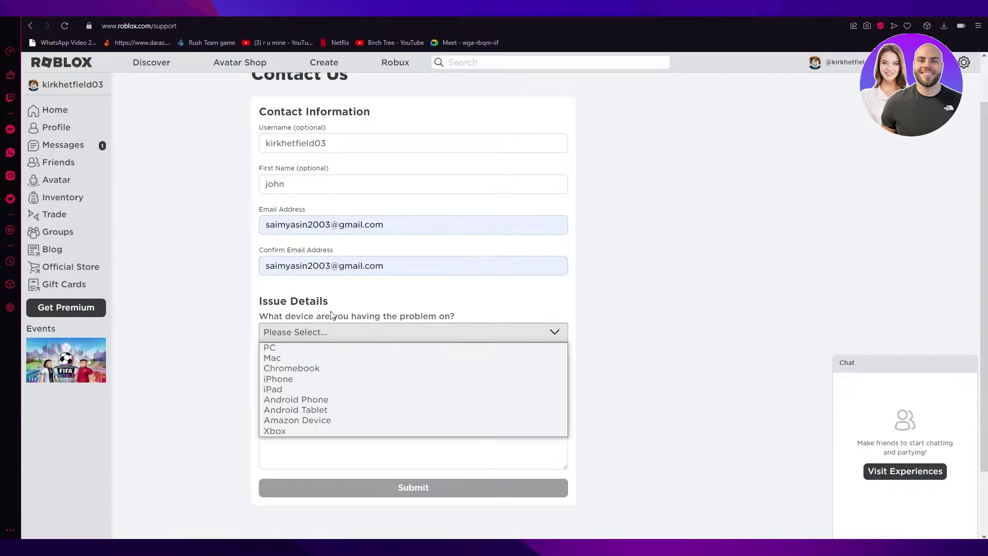
click(308, 347)
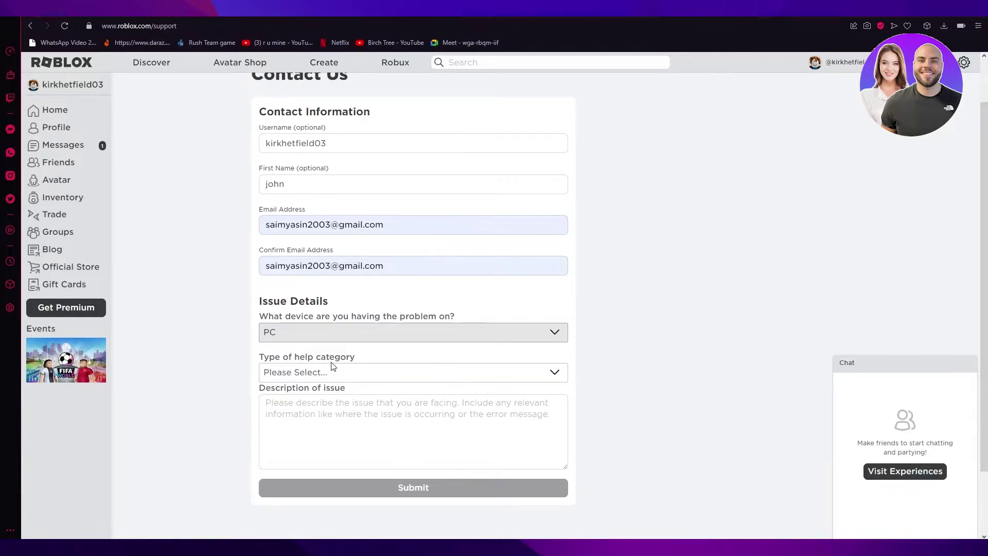
Set the help category to Purchases Using Robux with subcategory In-Experience Item
click(362, 371)
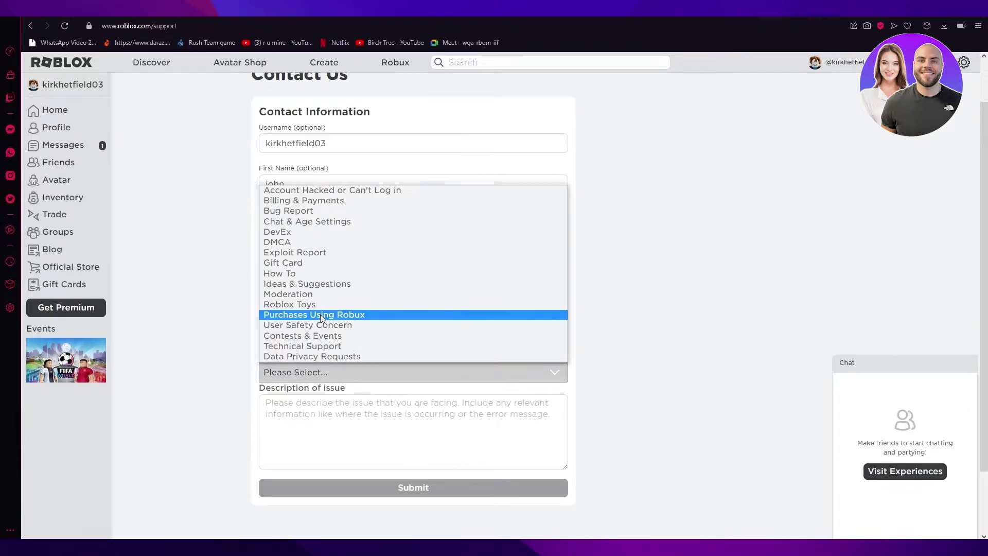
click(379, 317)
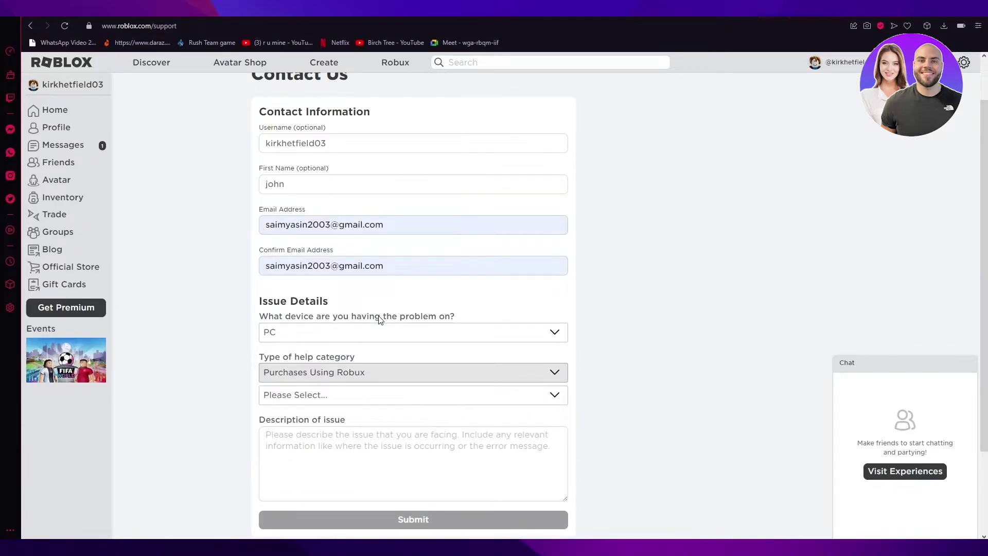
click(345, 402)
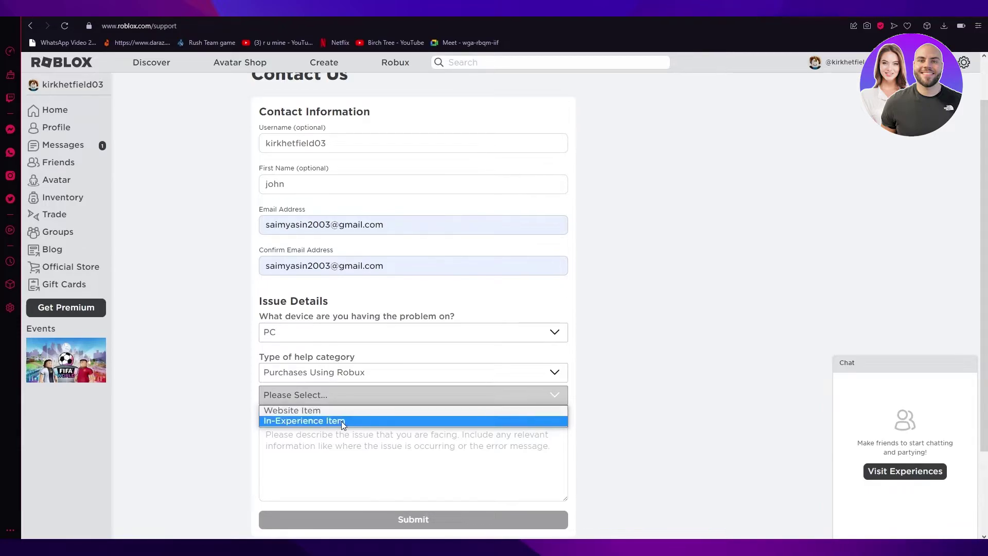
click(344, 420)
click(307, 439)
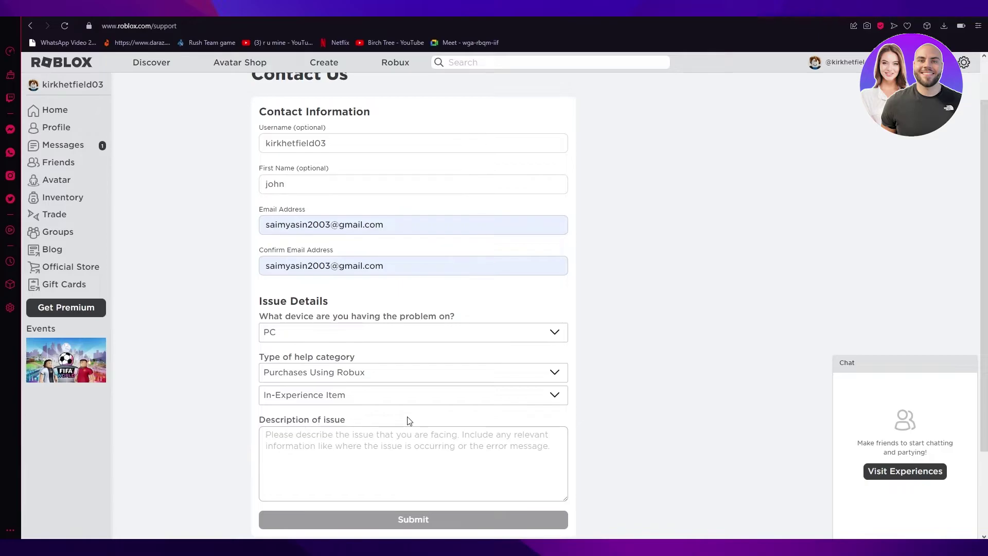
Describe the disappointing GOLDEN HAT purchase and ask for the Robux to be refunded
text(H)
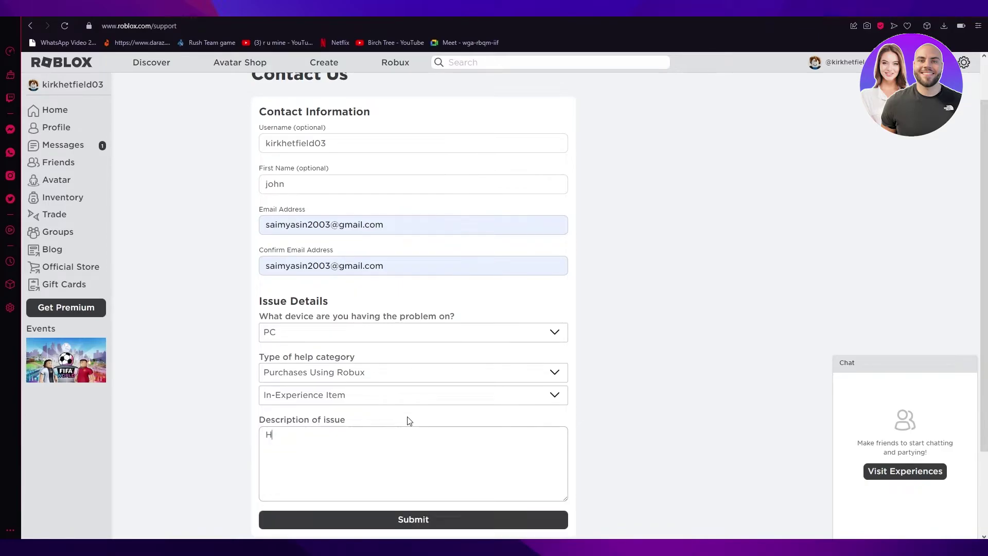
text(i, i bought)
text( THE GOLDEN)
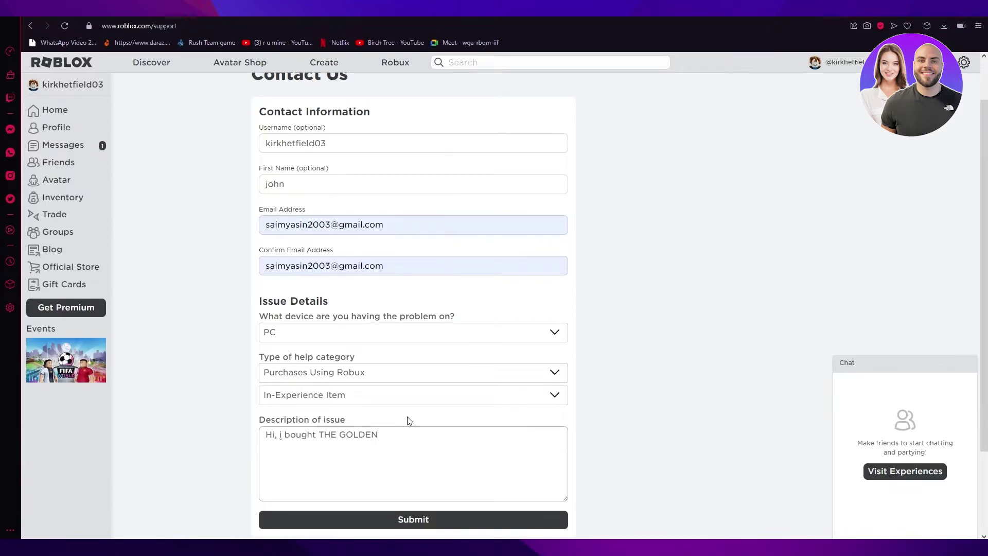
text( HAT item and)
text( i was very dis)
text(appointed w)
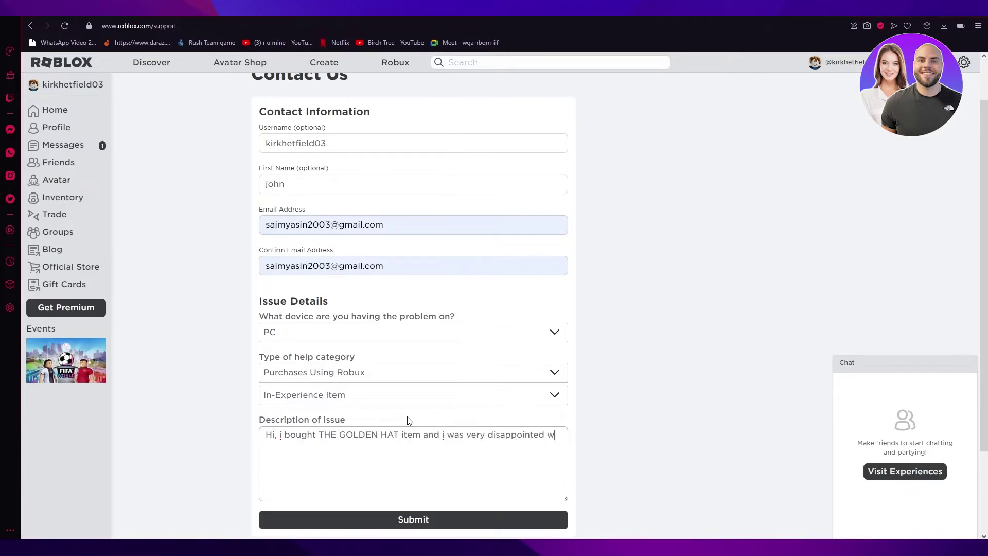
text(hen i recieved it )
text(as it was n)
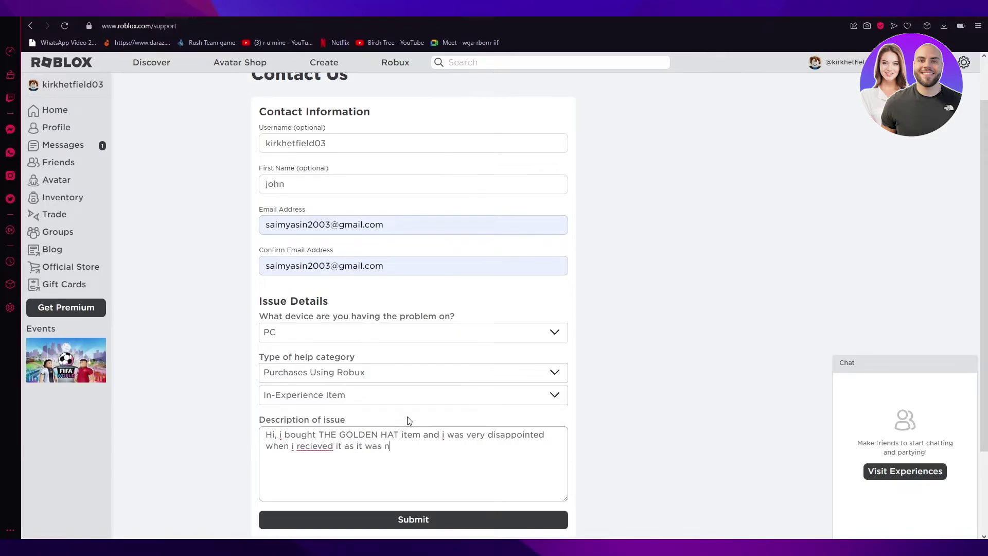
text(ot was it was t)
text(old to be in the d)
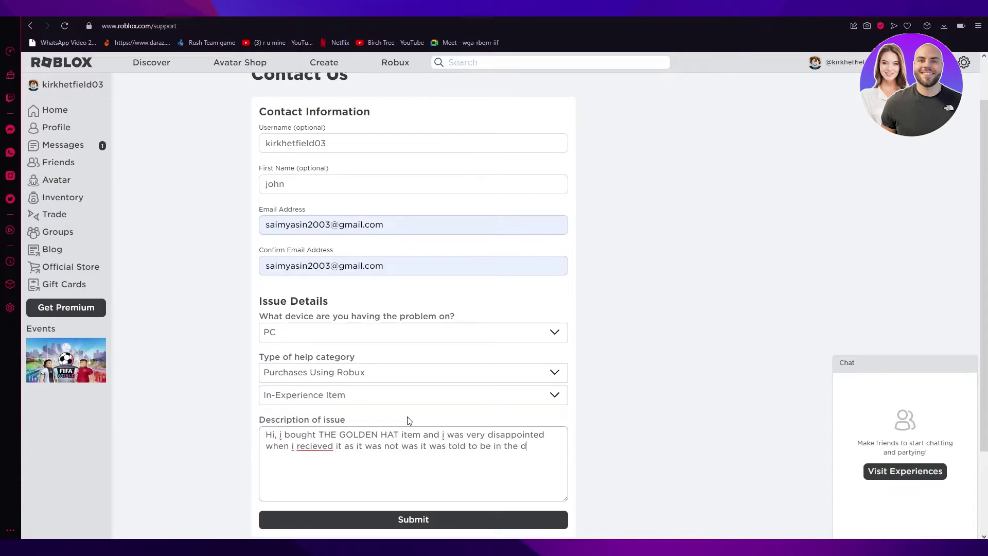
text(escription. Th)
text(e descript)
text(ion described it as)
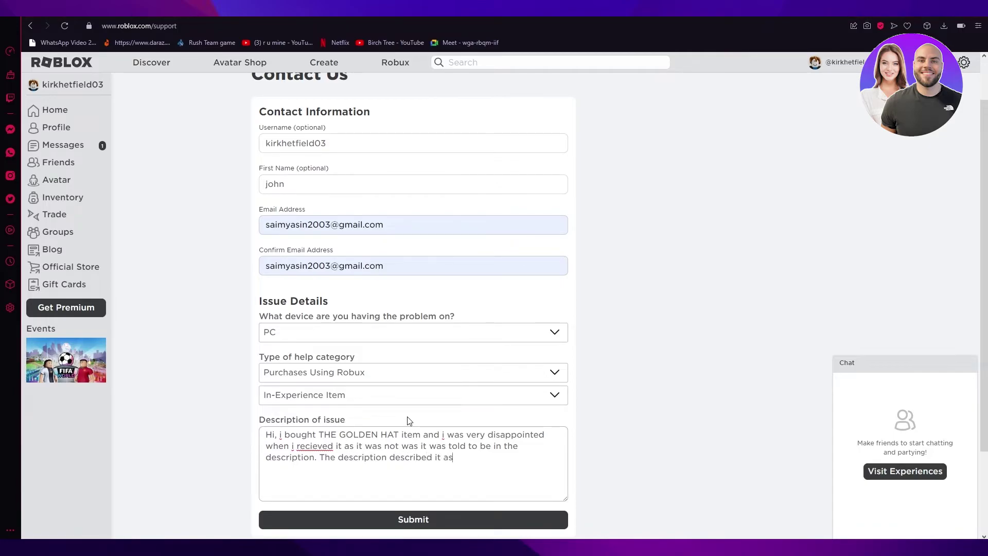
text( something else wh)
text(ich caught m)
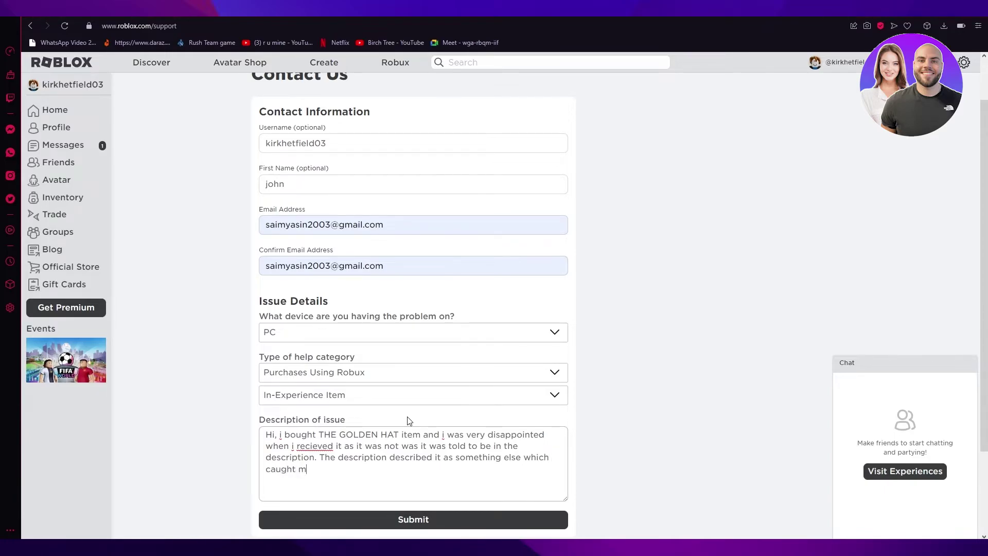
text(y eye which le)
text(d me to w)
text(aste my 50)
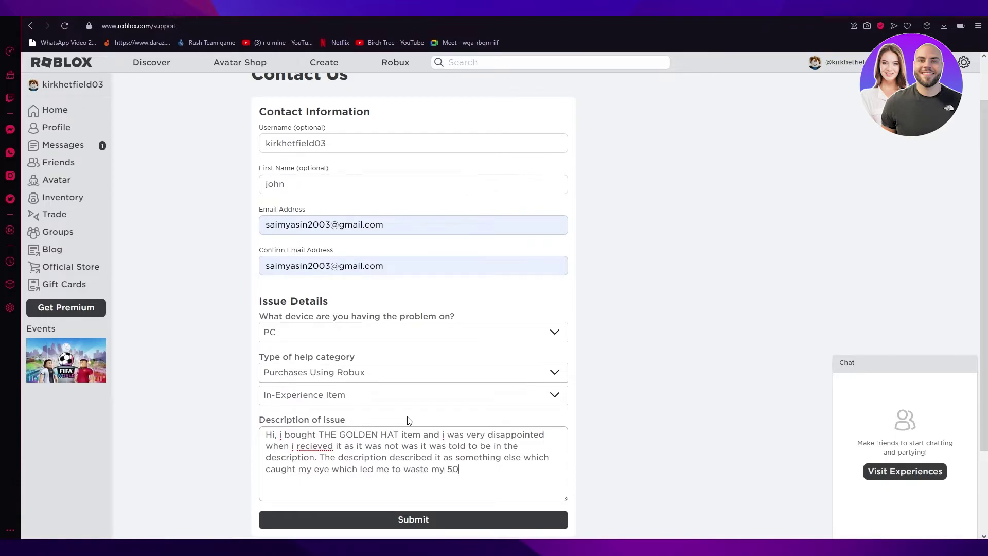
text(0 robux)
text( on)
text( the item. Pl)
text(ease refund my)
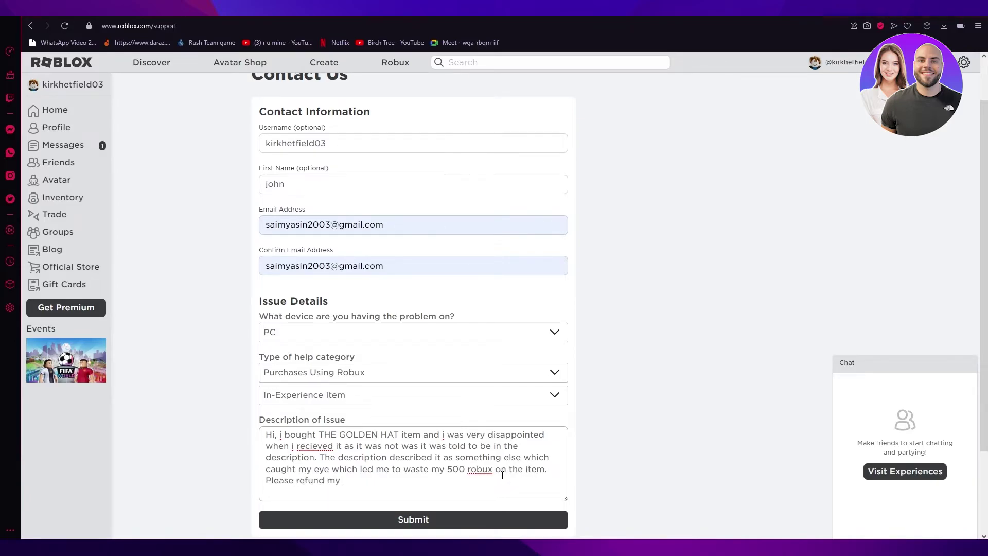
text( robux to me i w)
text(ould real)
text(ly appreci)
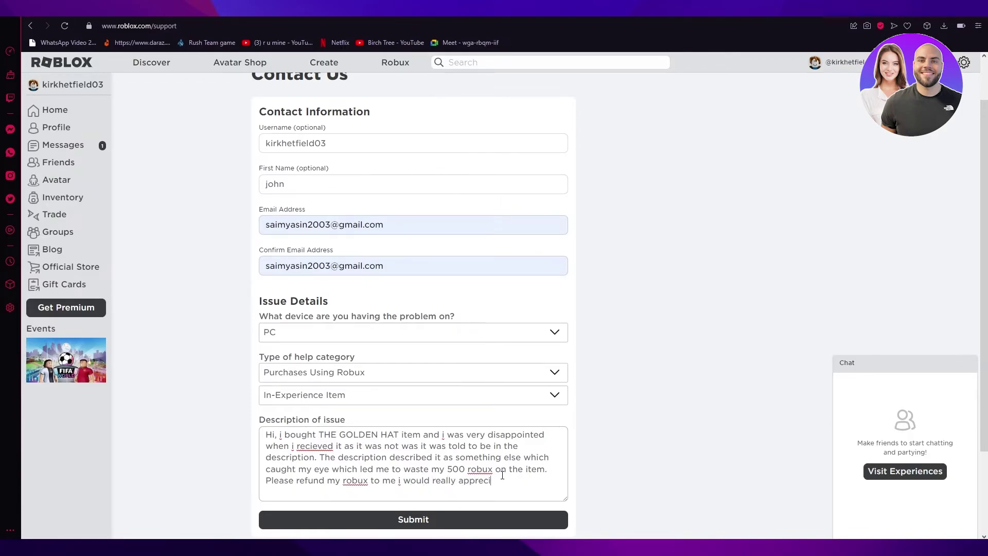
text(ate it. T)
text(hank you in ad)
text(vance.)
click(449, 518)
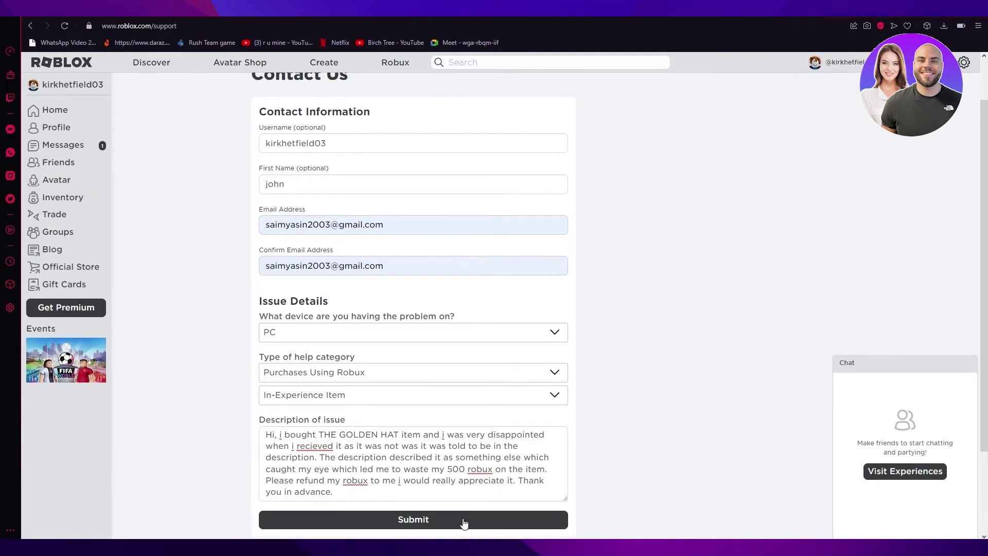
click(464, 523)
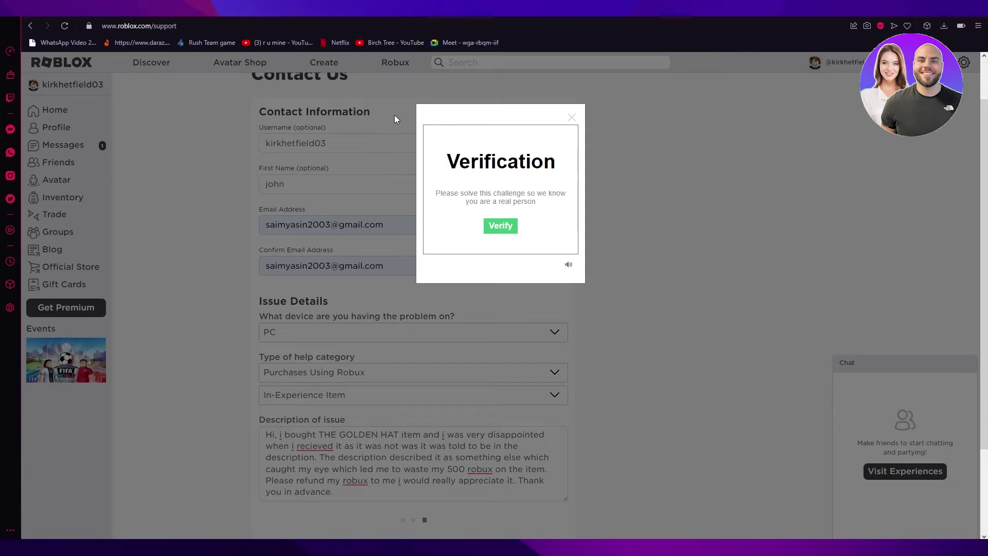
click(500, 226)
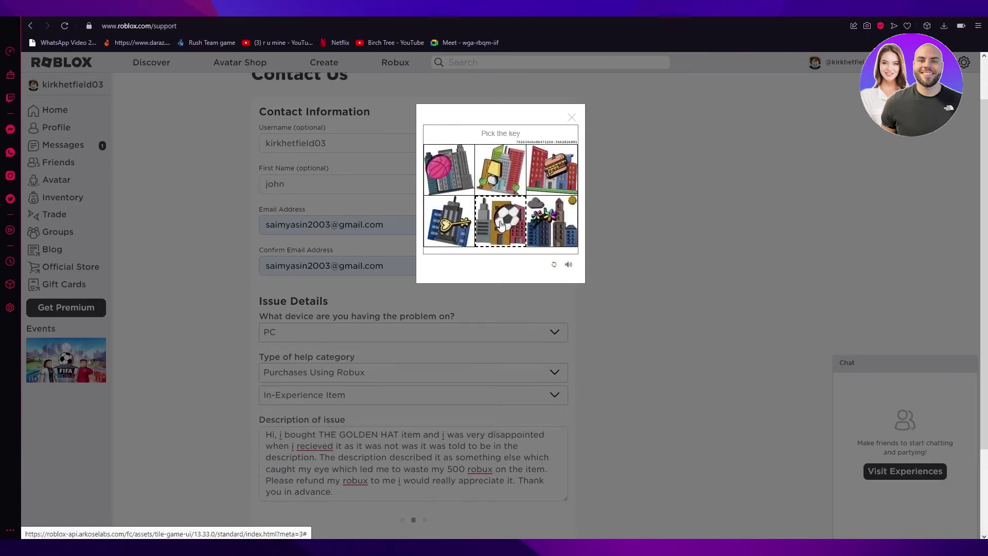
click(437, 231)
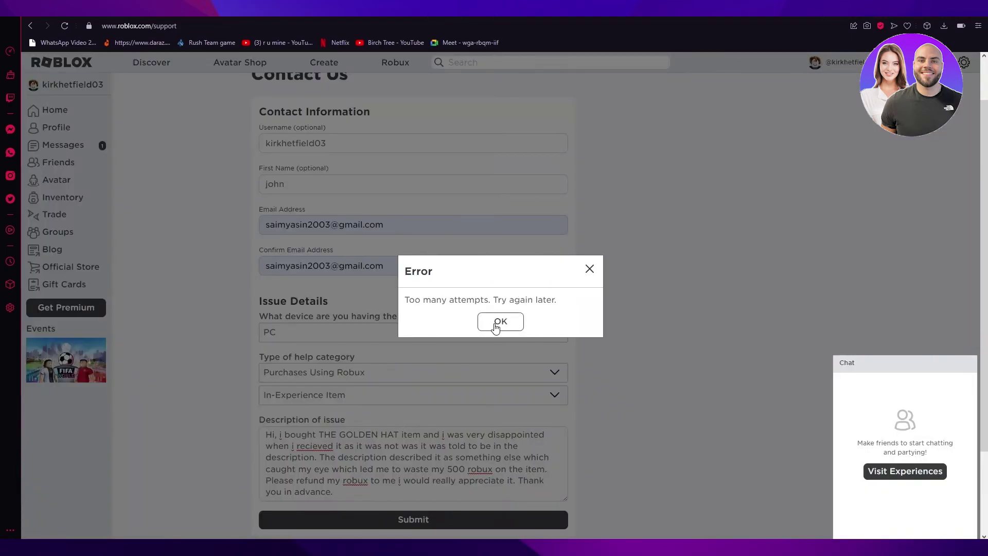
click(497, 323)
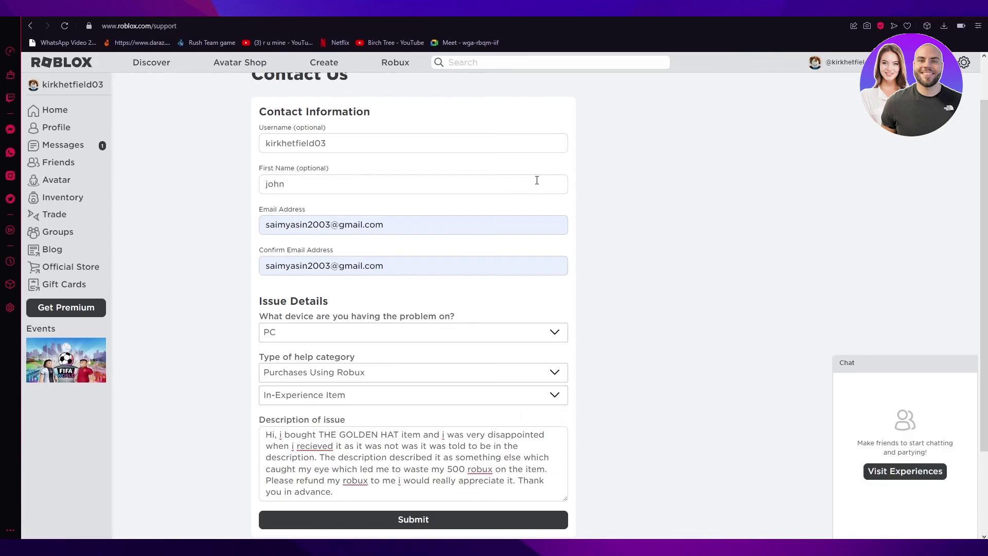